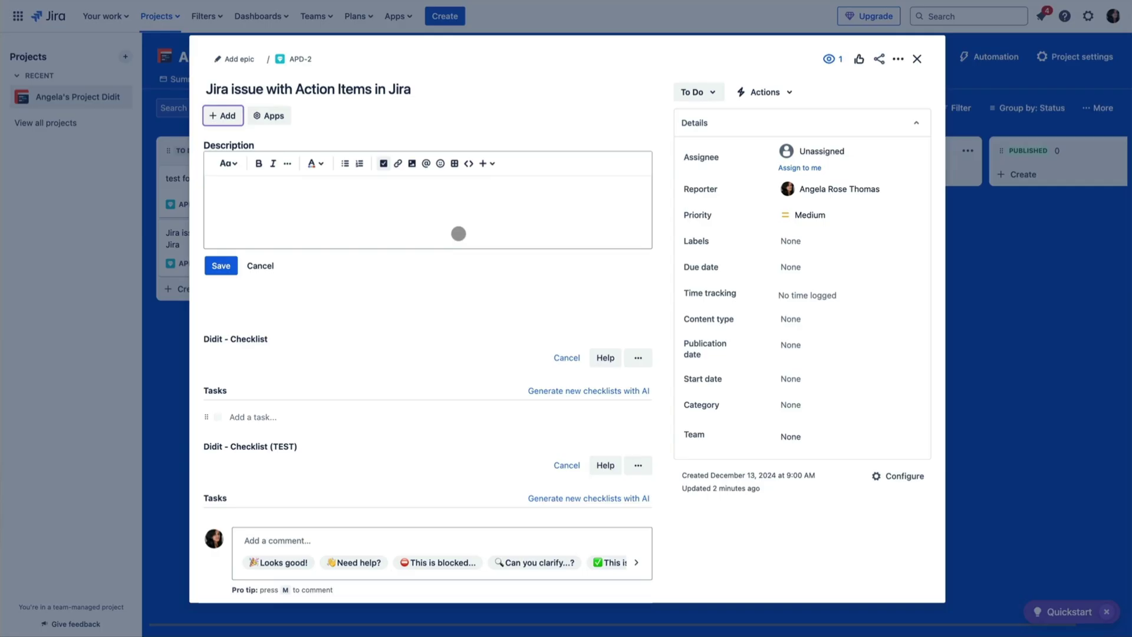
- Add a ticked 'Prepare Documentation' action item that mentions the issue's reporter
click(385, 163)
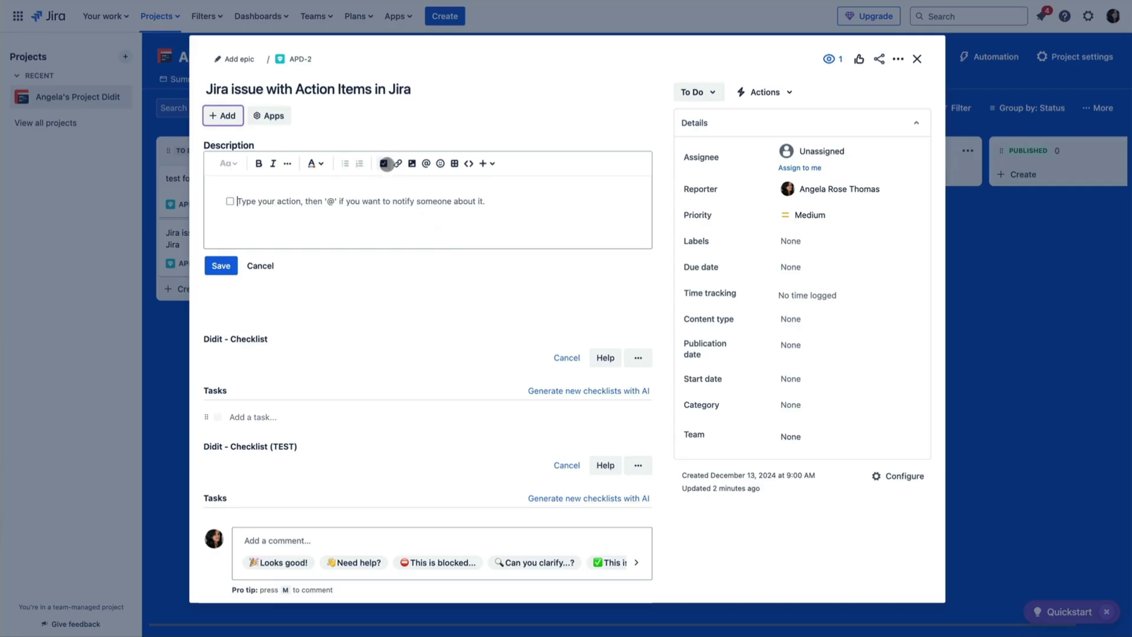
text(Prepare Documentation @Angel)
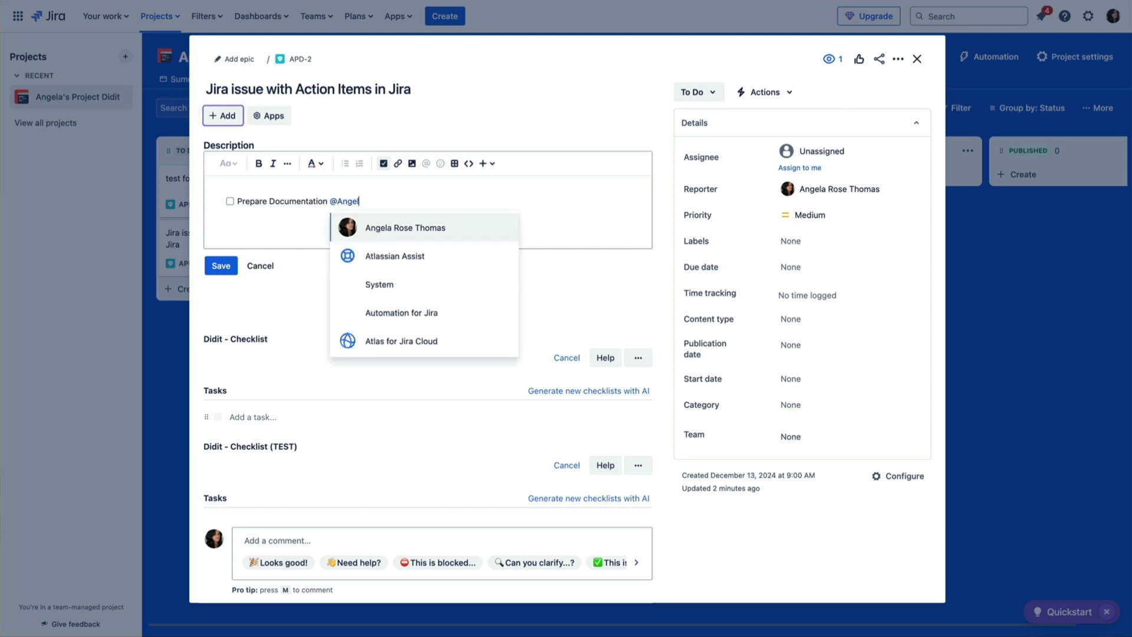
key(Return)
click(231, 201)
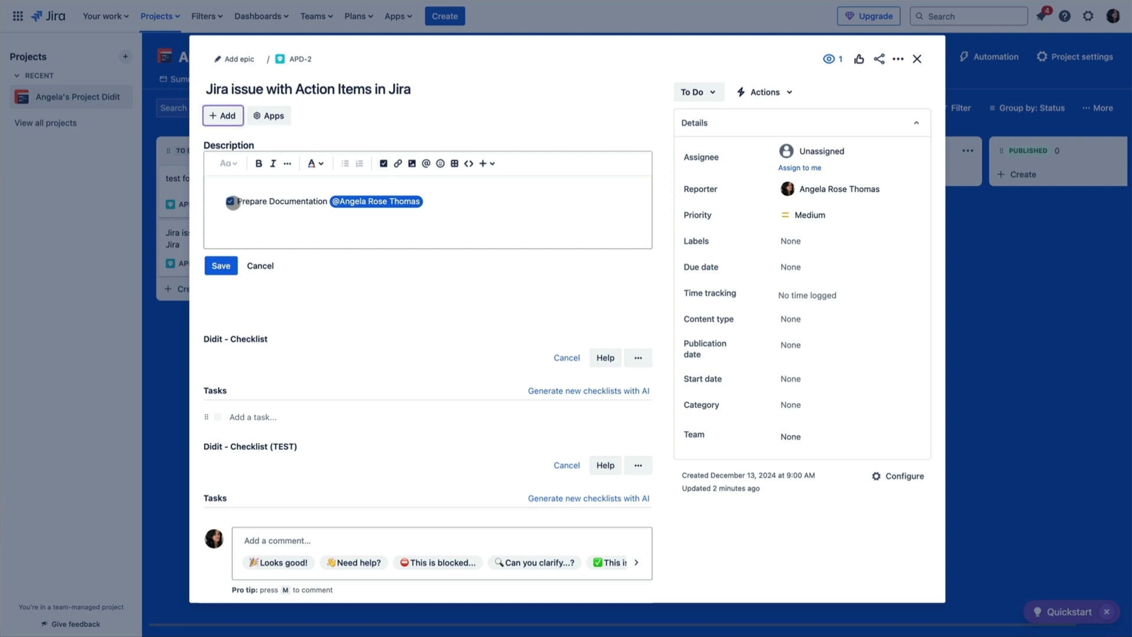
click(316, 242)
text(/)
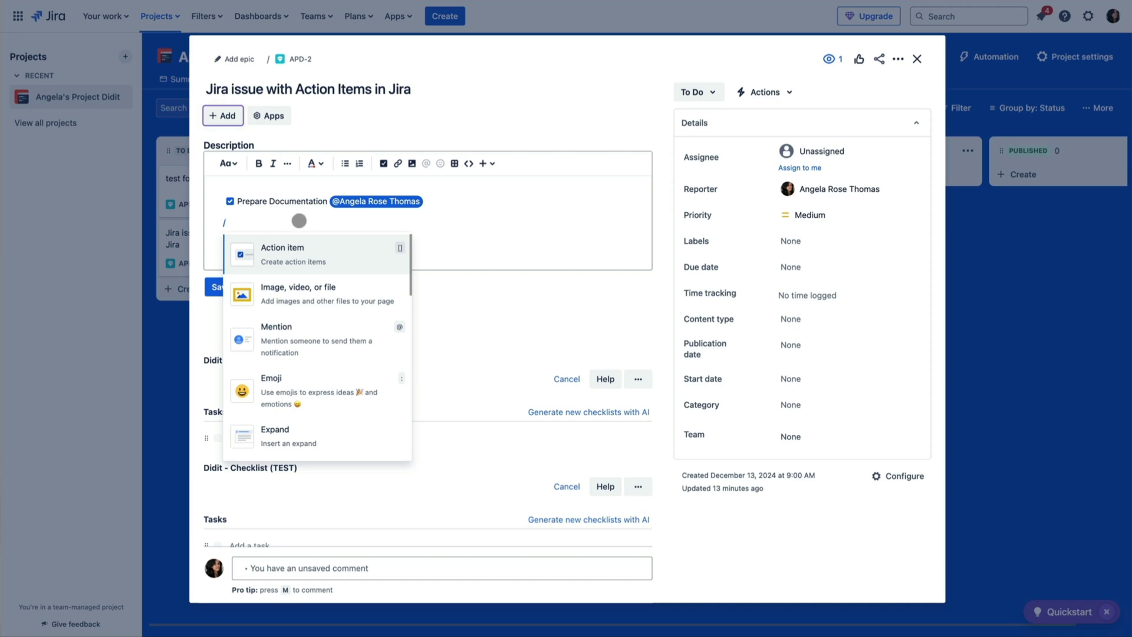
- Add an unchecked 'Step 2' action item below Prepare Documentation
click(315, 253)
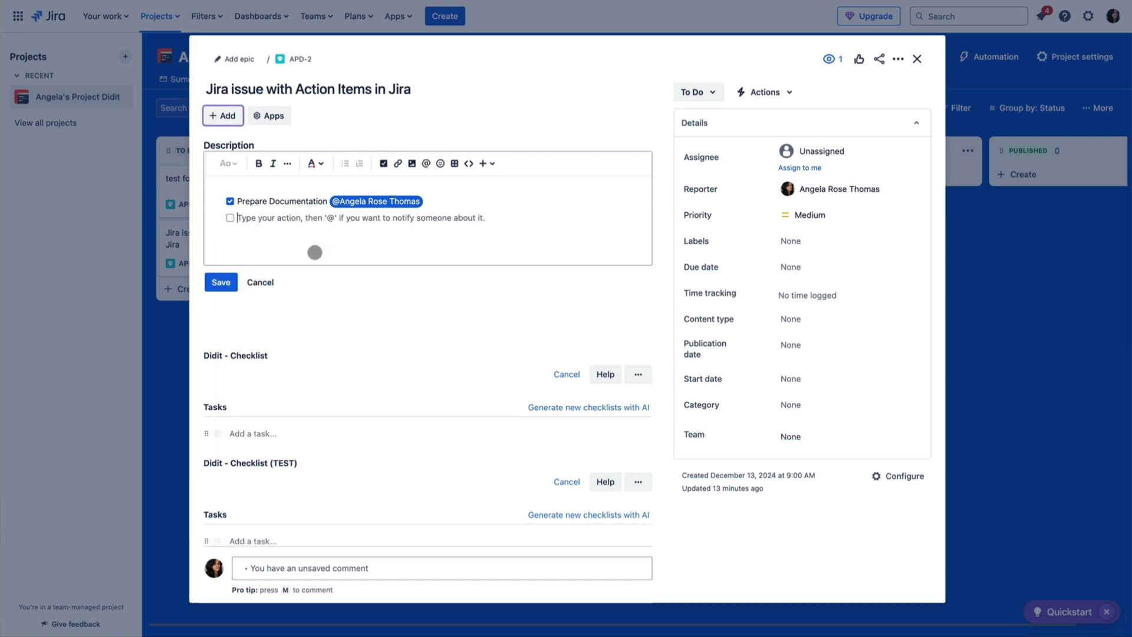
text(Step 2)
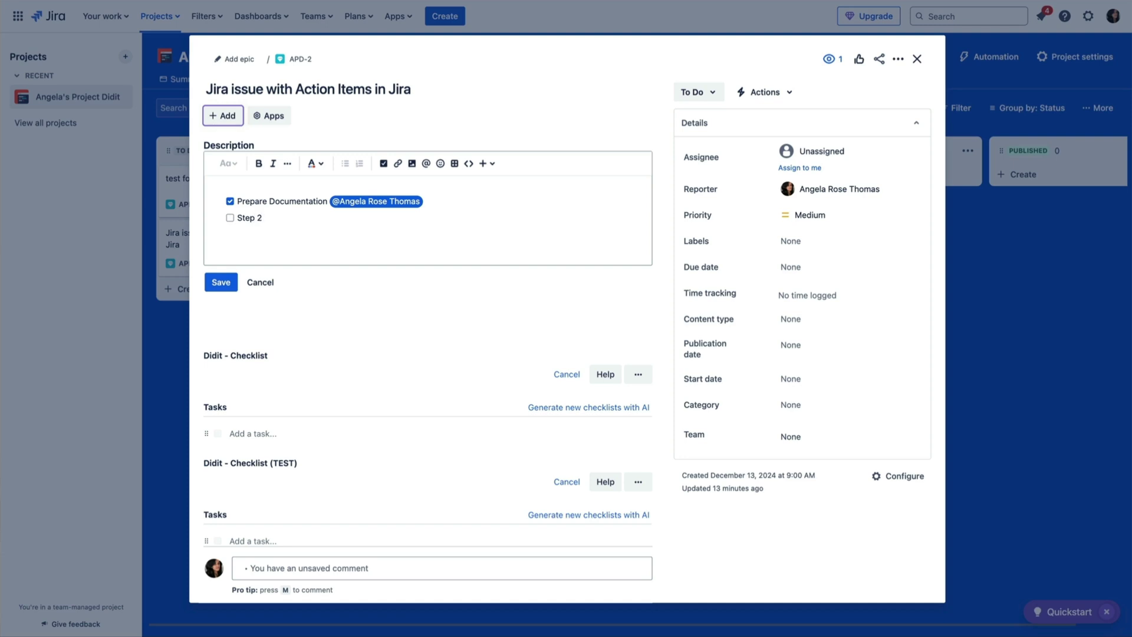
key(Return)
key(Return)
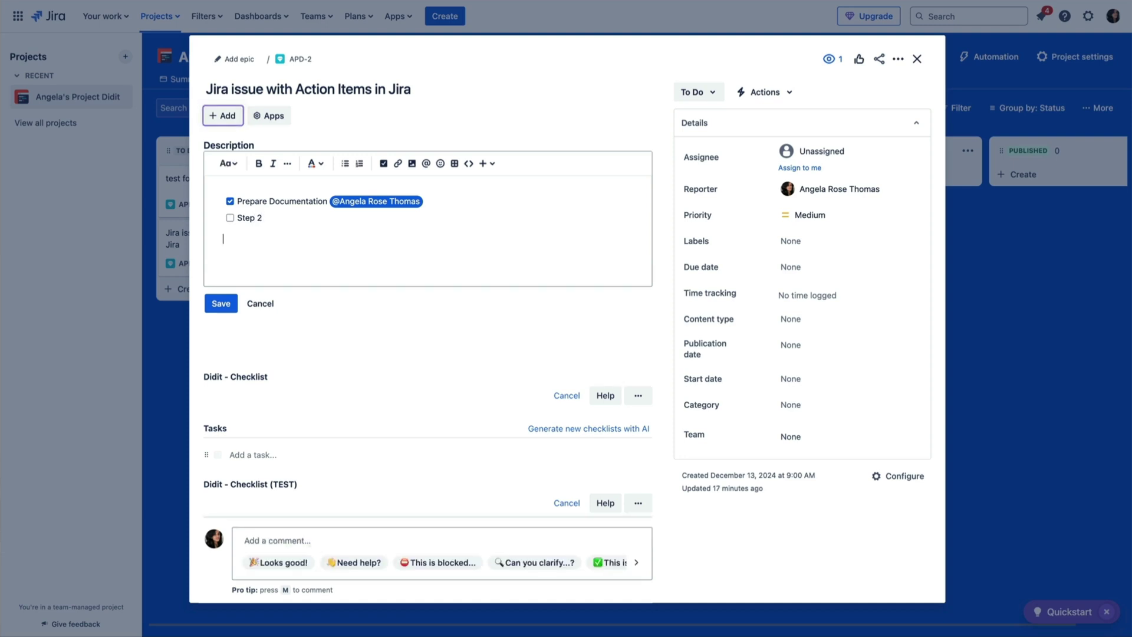
- Add a checked 'Step 3 is complete' action item using the [x] shortcut
text([])
text(Step 3)
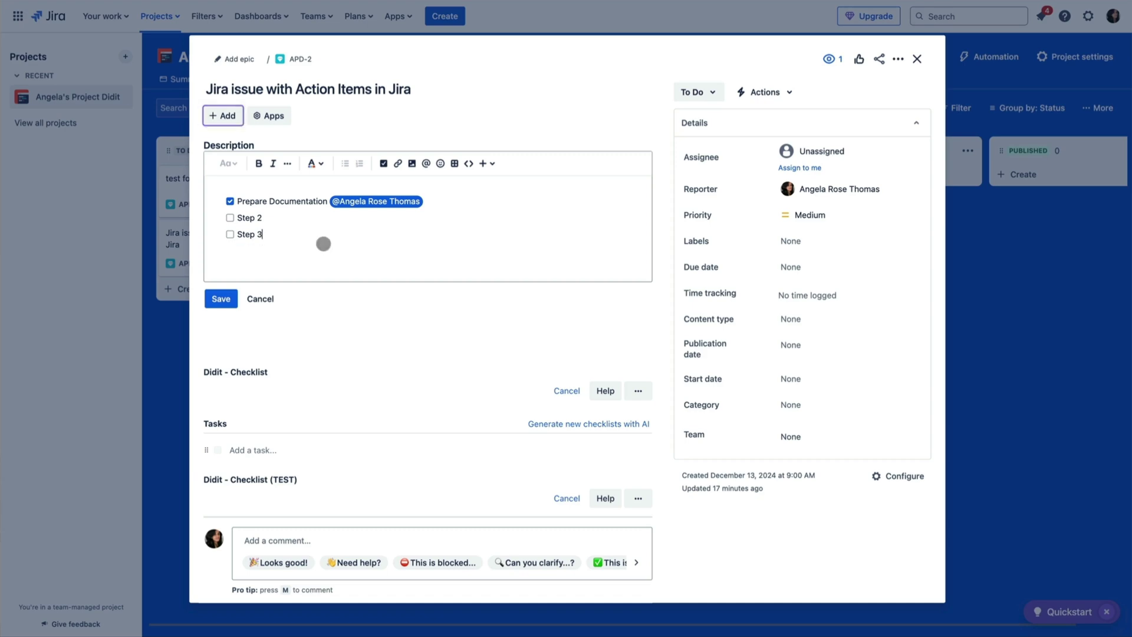
key(BackSpace)
key(BackSpace)
key(BackSpace)
key(BackSpace)
key(BackSpace)
key(BackSpace)
key(BackSpace)
key(BackSpace)
text([)
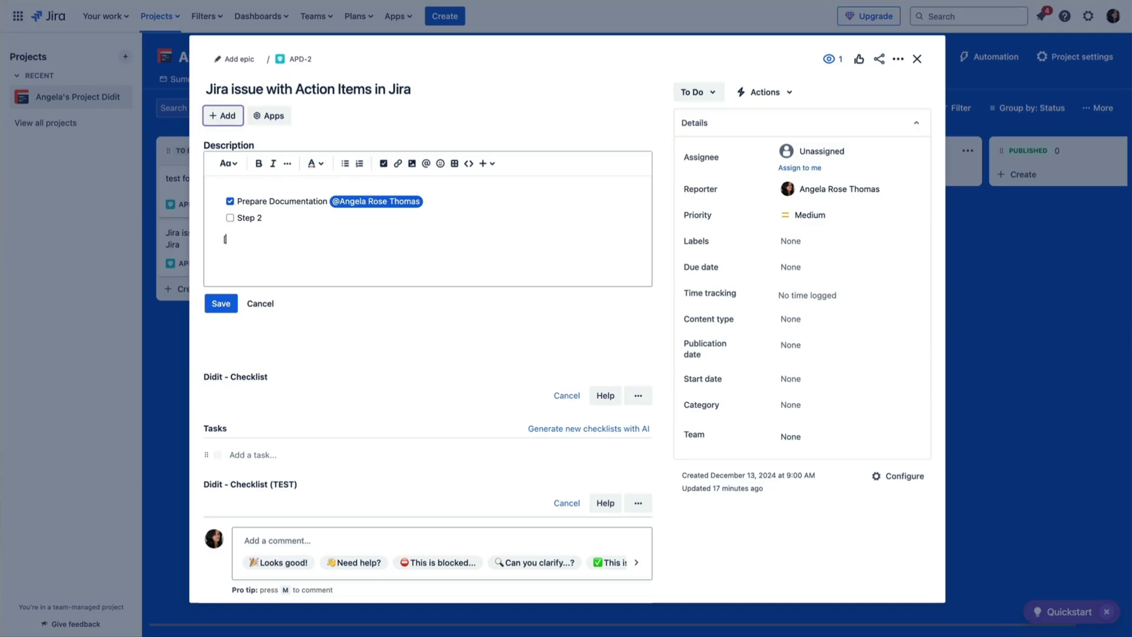
text(x] )
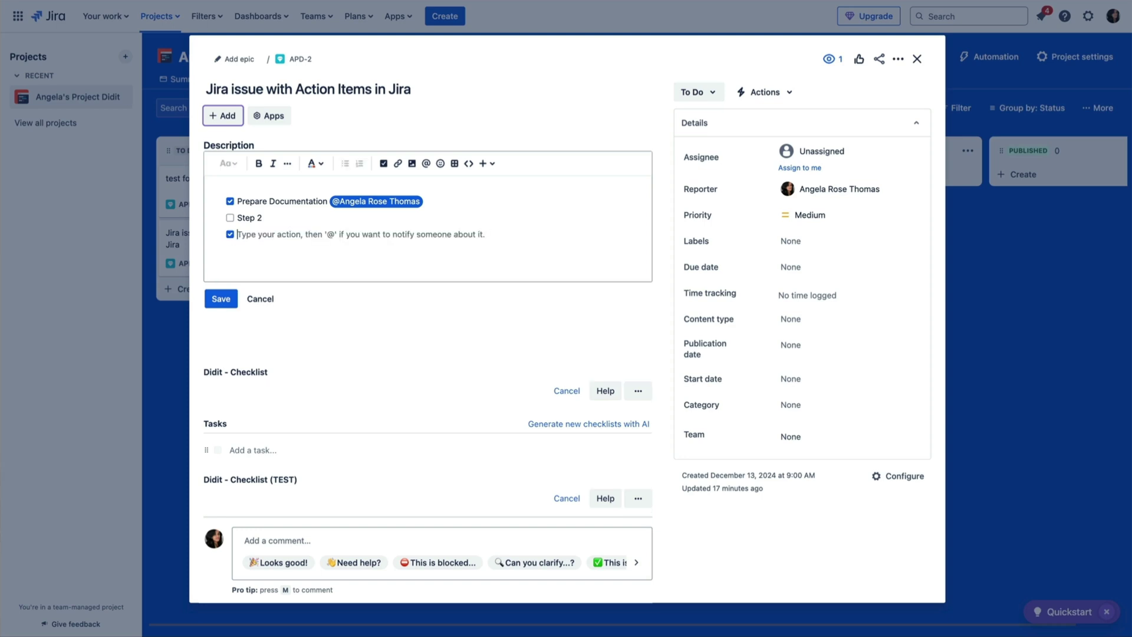
text(Step 3 is complete)
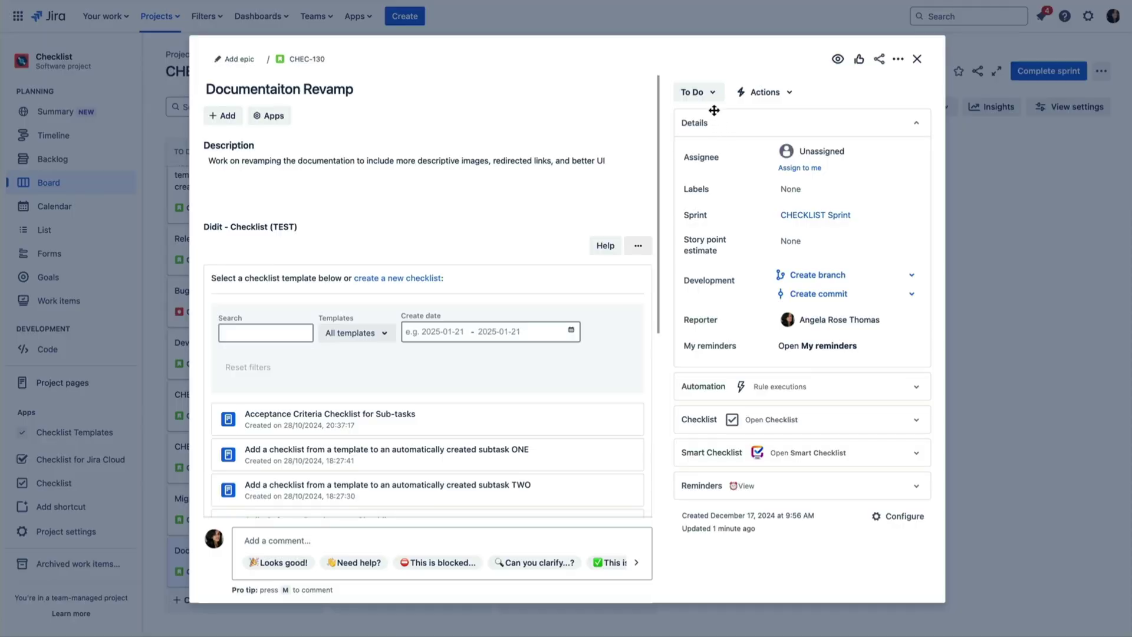
- Set the Documentaiton Revamp issue's status to Done and review its Tasks checklist
click(711, 92)
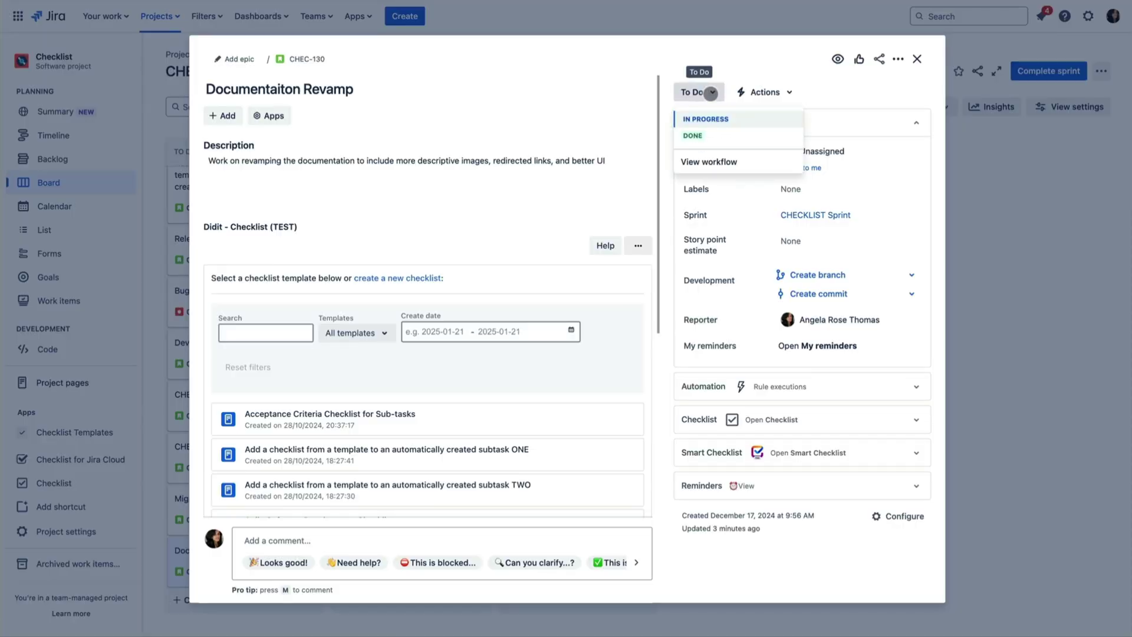
click(713, 136)
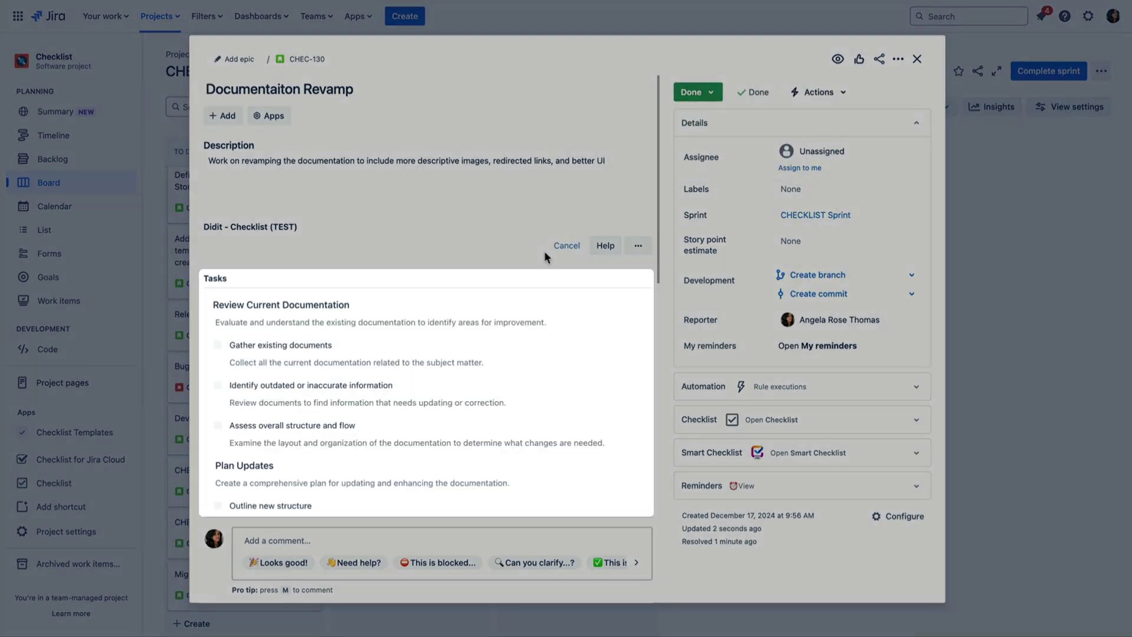
scroll(543, 250, down, 4)
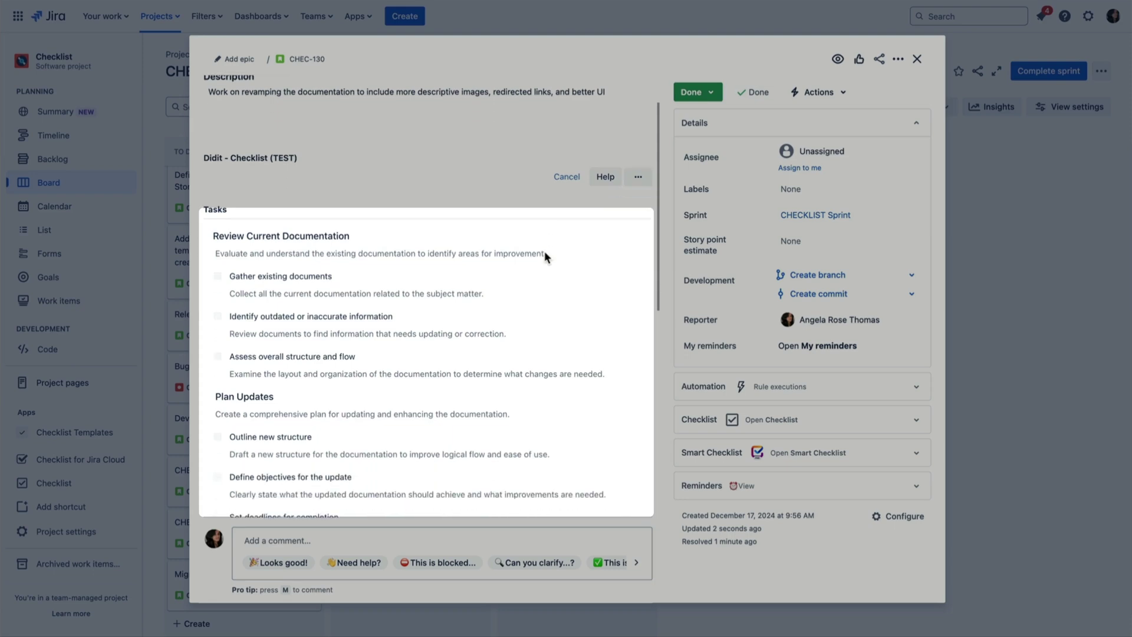
scroll(545, 255, down, 5)
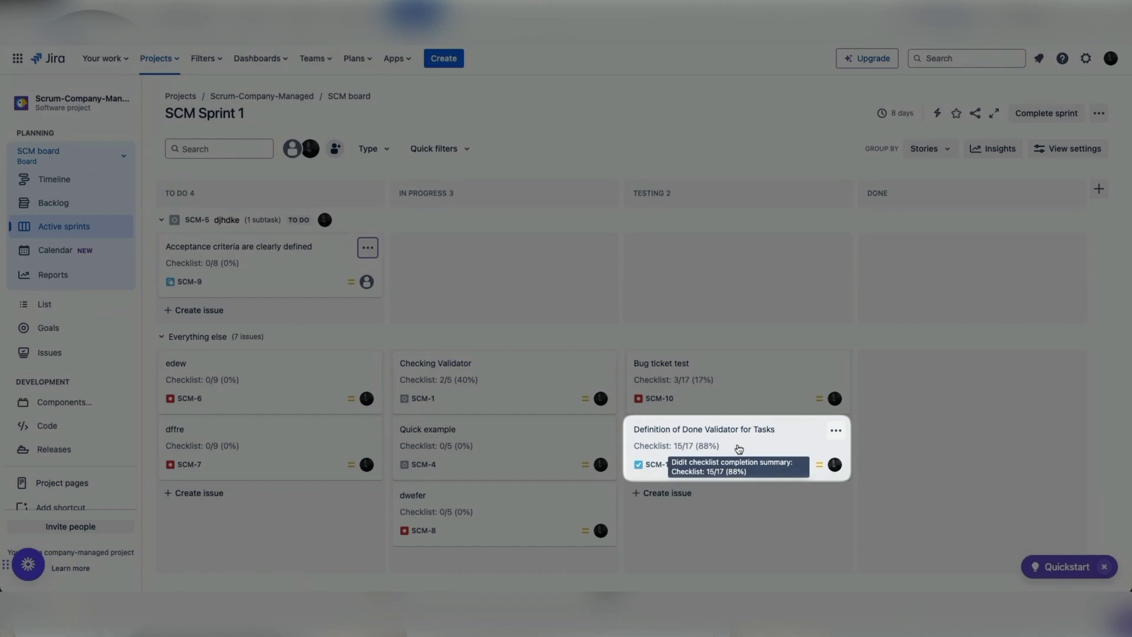
- Drag the Definition of Done Validator for Tasks card into the DONE column
drag(739, 449, 885, 364)
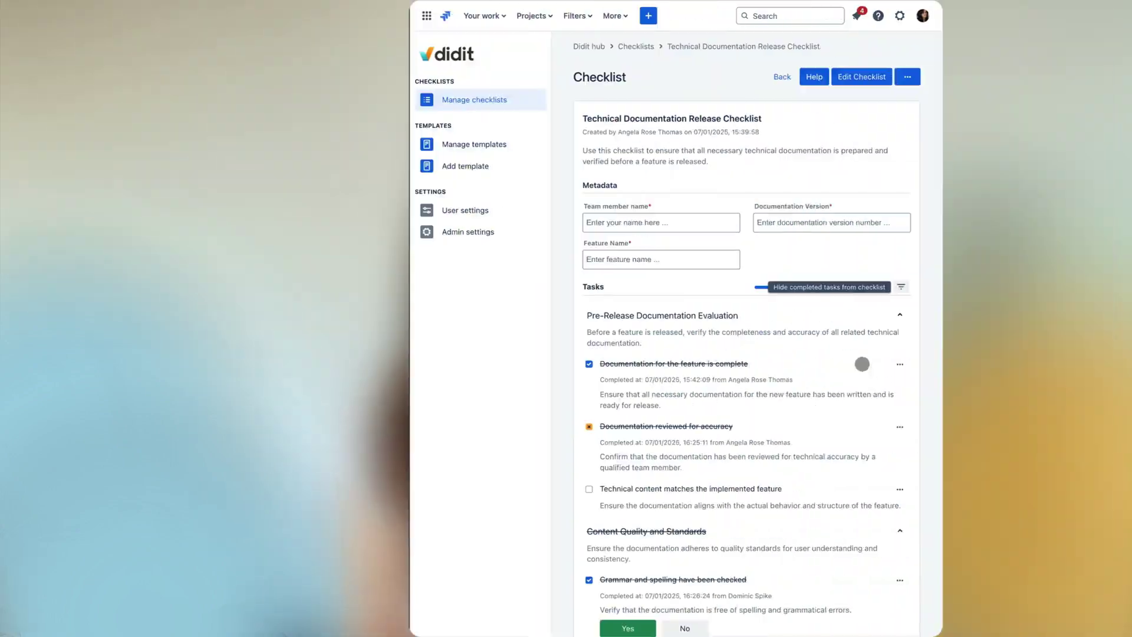
- Scroll through the checklist's Completed at entries and its audit log history
scroll(752, 364, down, 5)
scroll(752, 364, down, 4)
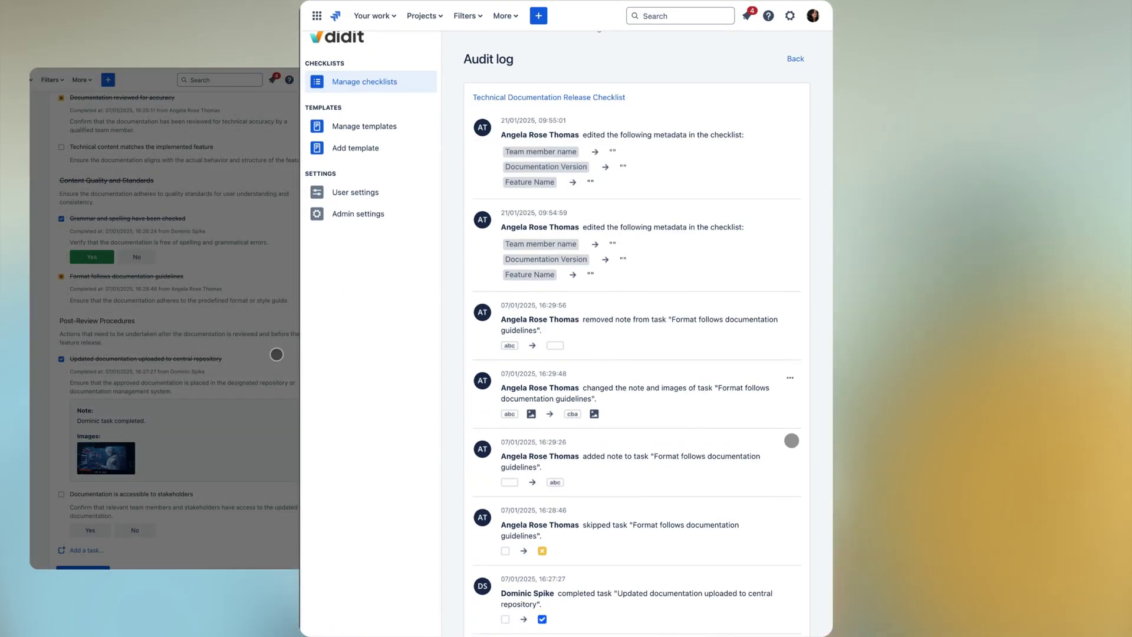
scroll(791, 441, down, 2)
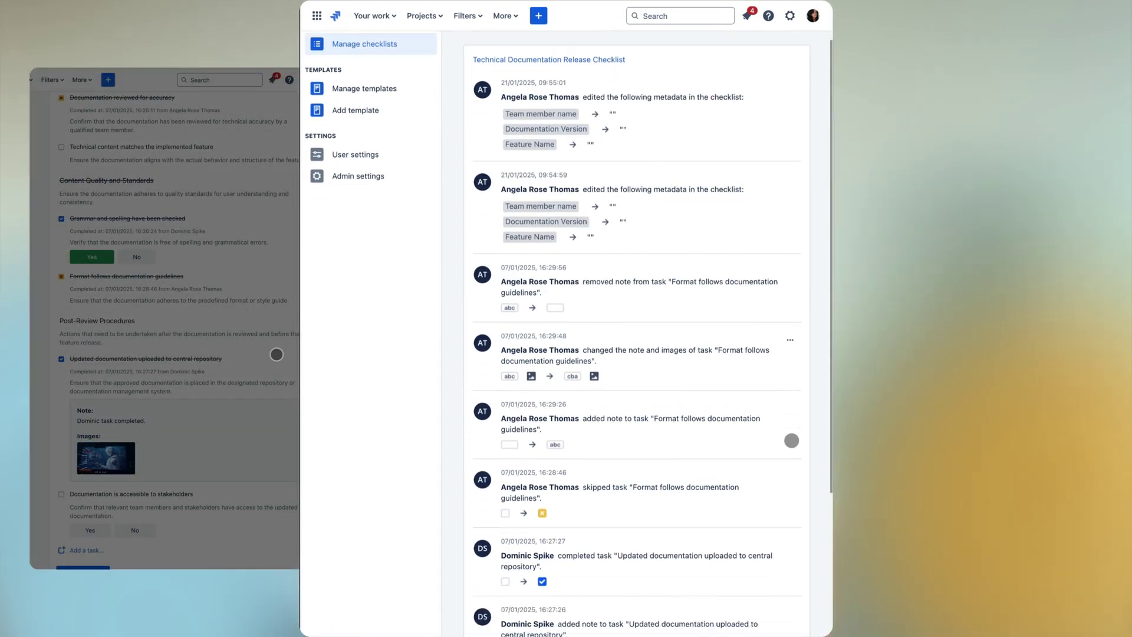
scroll(792, 441, down, 1)
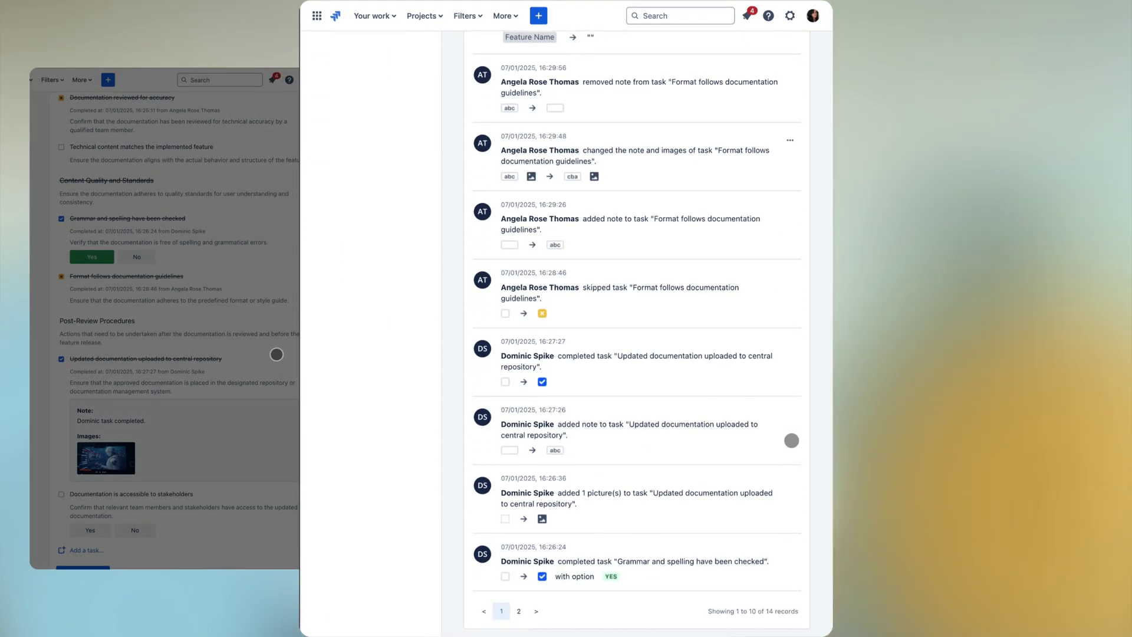